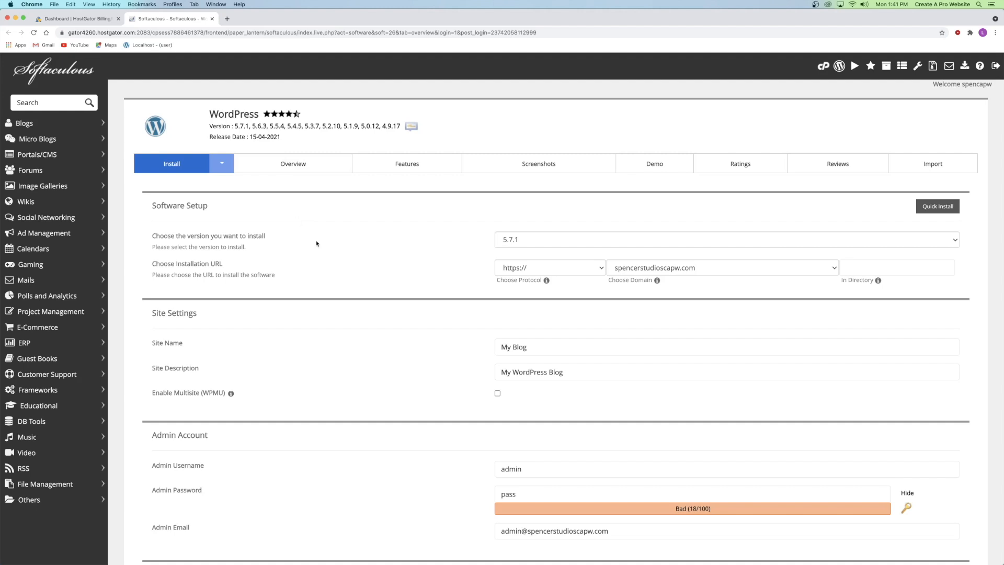
Step: Choose 5.7.1 as the WordPress version to install
{"action": "left_click", "coordinate": [508, 241]}
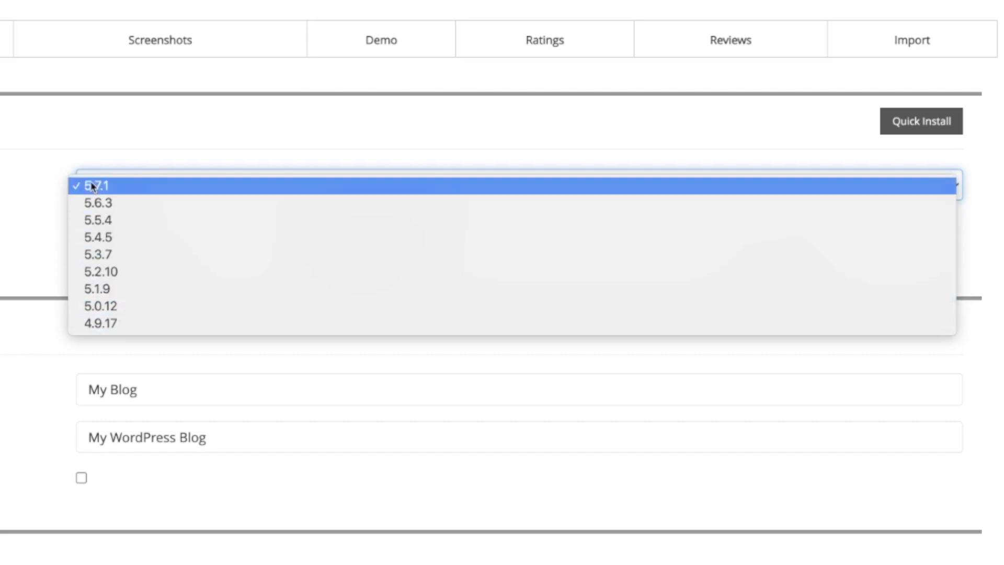
{"action": "left_click", "coordinate": [105, 186]}
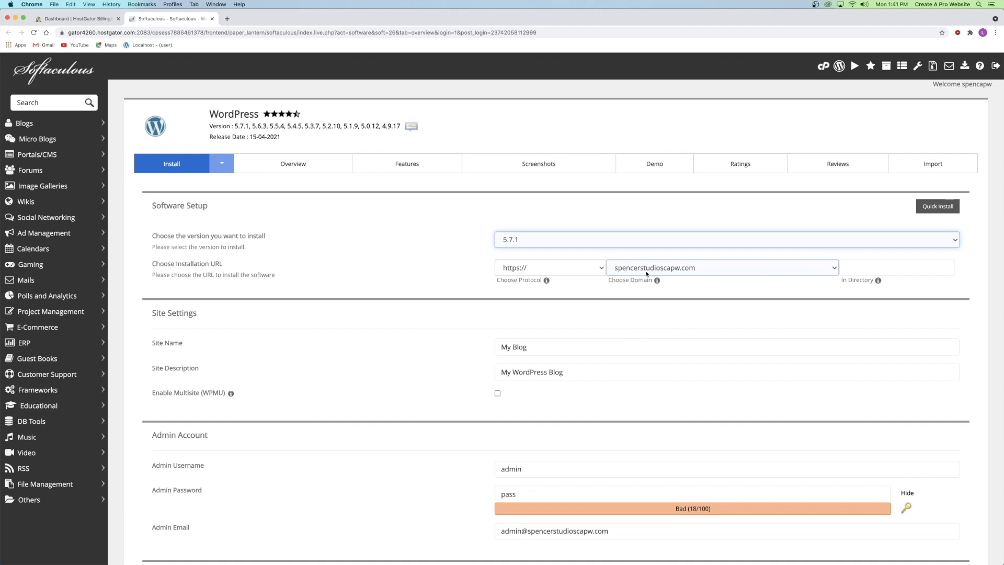
{"action": "scroll", "coordinate": [428, 260], "scroll_direction": "down", "scroll_amount": 4}
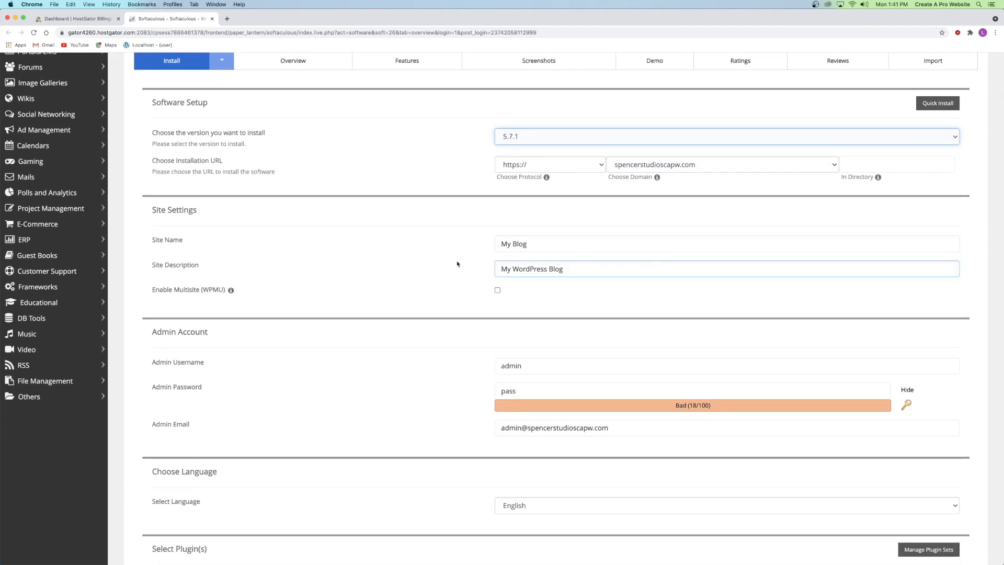
Step: Search Google for hostgator in a separate tab, examine how the site's title and description appear in the results, and close that tab
{"action": "left_click", "coordinate": [227, 19]}
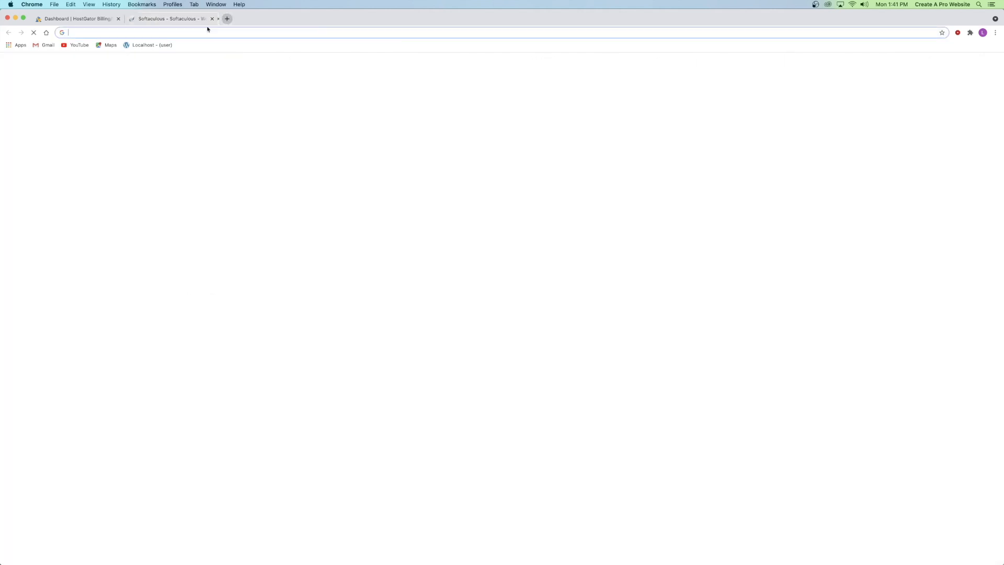
{"action": "type", "text": "hostgator"}
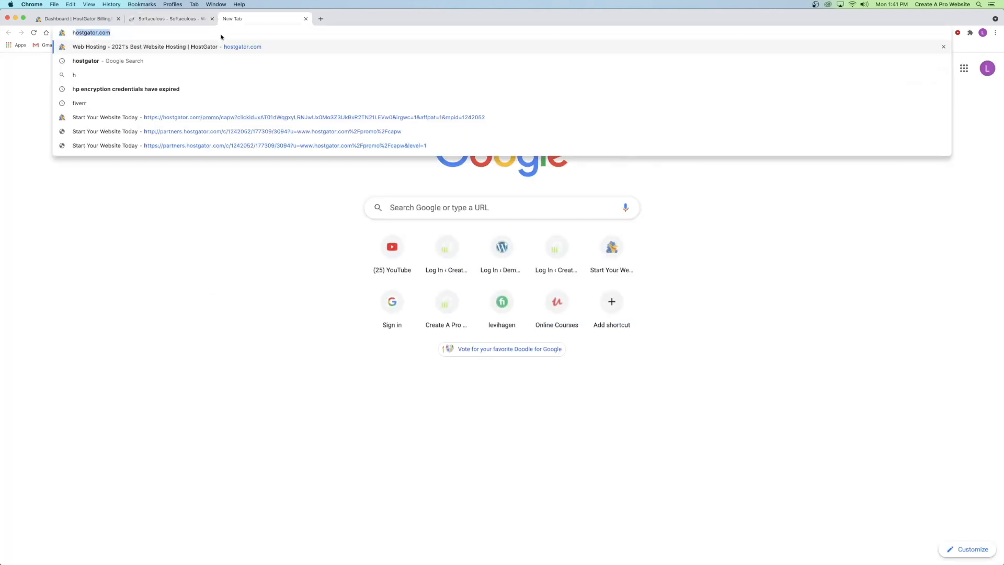
{"action": "key", "text": "BackSpace"}
{"action": "key", "text": "Return"}
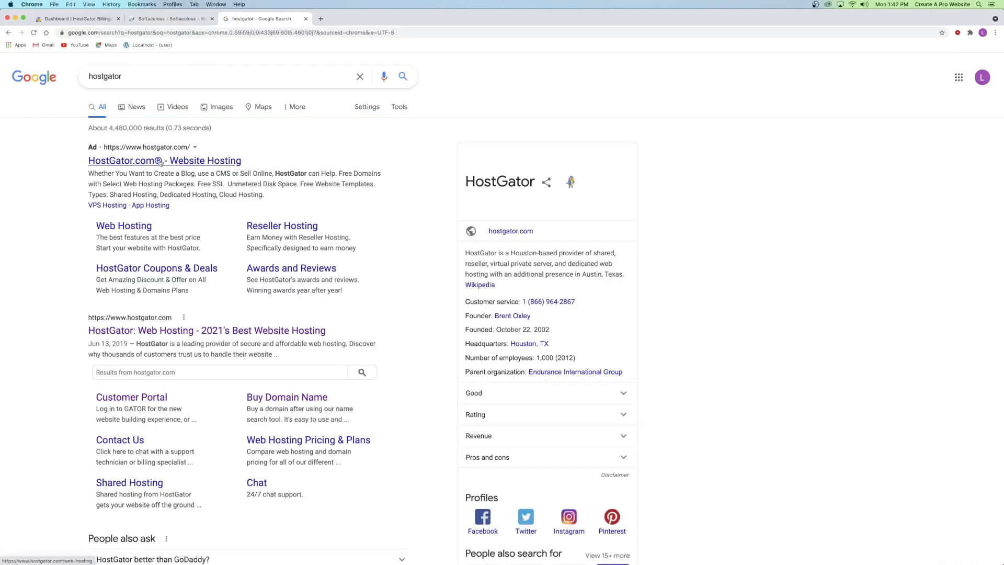
{"action": "double_click", "coordinate": [94, 173]}
{"action": "left_click_drag", "start_coordinate": [130, 178], "coordinate": [275, 197]}
{"action": "left_click", "coordinate": [158, 19]}
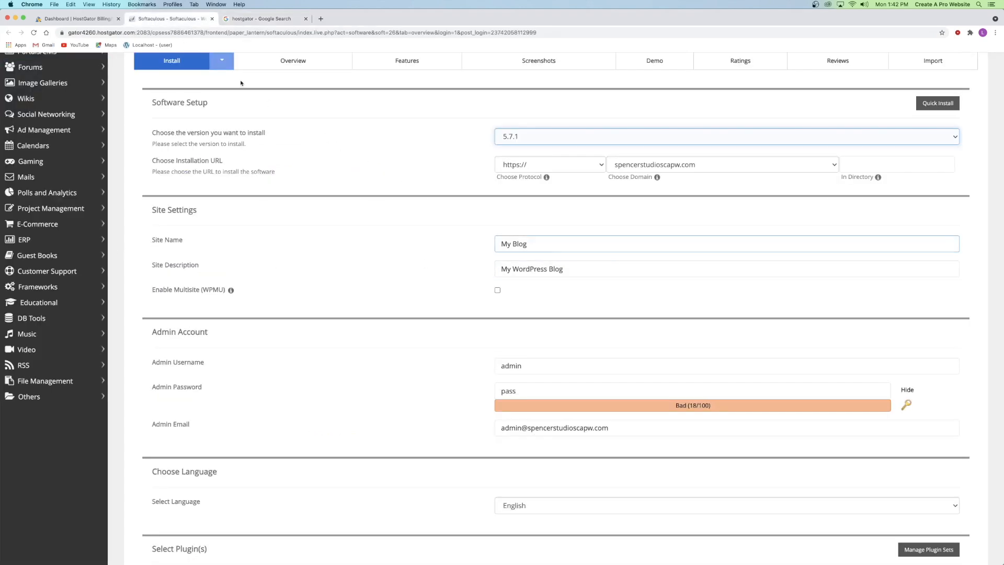
{"action": "left_click", "coordinate": [259, 19]}
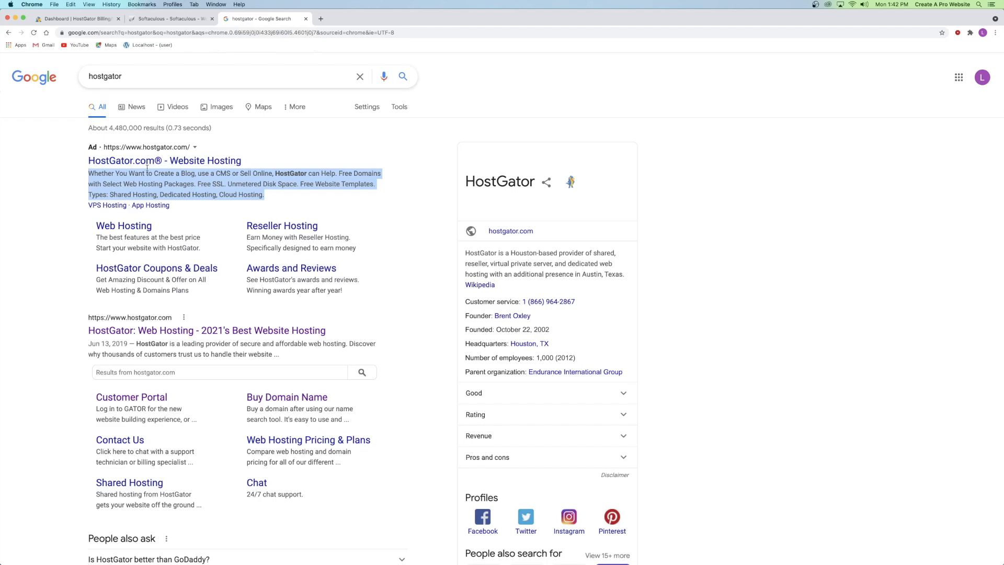
{"action": "left_click", "coordinate": [35, 174]}
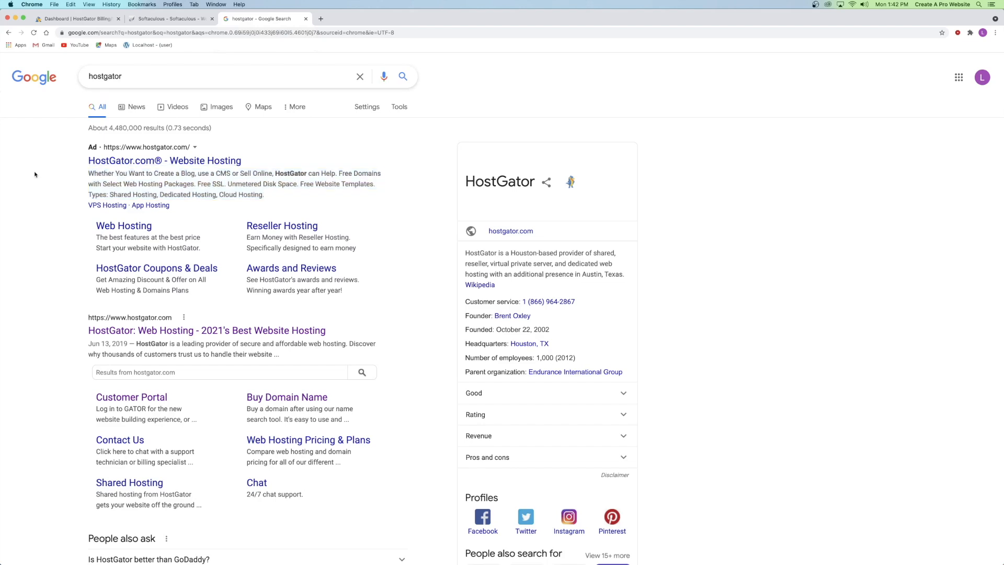
{"action": "left_click", "coordinate": [305, 18]}
Step: Replace the default site name with "Spencer Studios"
{"action": "left_click", "coordinate": [535, 246]}
{"action": "left_click_drag", "start_coordinate": [537, 244], "coordinate": [459, 246]}
{"action": "key", "text": "BackSpace"}
{"action": "type", "text": "Spencer Studios"}
Step: Set the site description to "Spencer Studios provides you with the best audio engineering and sound equipment in the industry. Book an appointment today."
{"action": "left_click", "coordinate": [572, 270]}
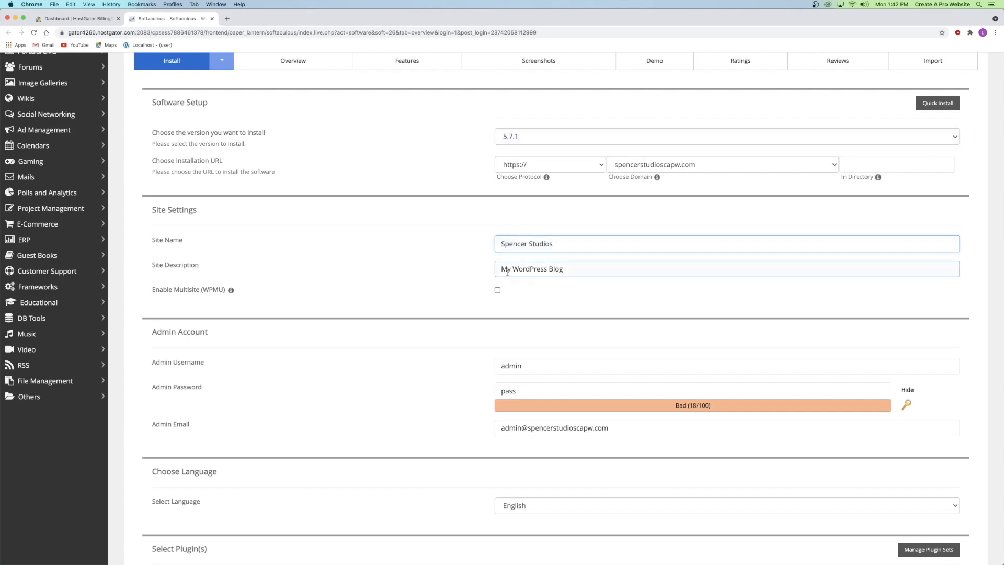
{"action": "left_click_drag", "start_coordinate": [573, 265], "coordinate": [476, 270]}
{"action": "type", "text": "Spencer Studios provides you with the best audio engineering and sound equipment in the industry. Book an appointment today."}
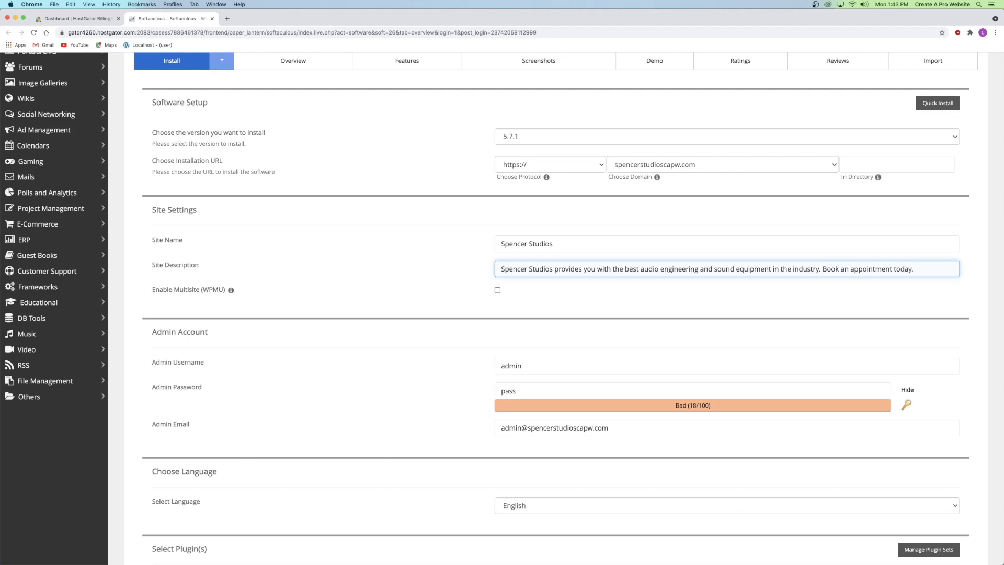
{"action": "left_click", "coordinate": [469, 267]}
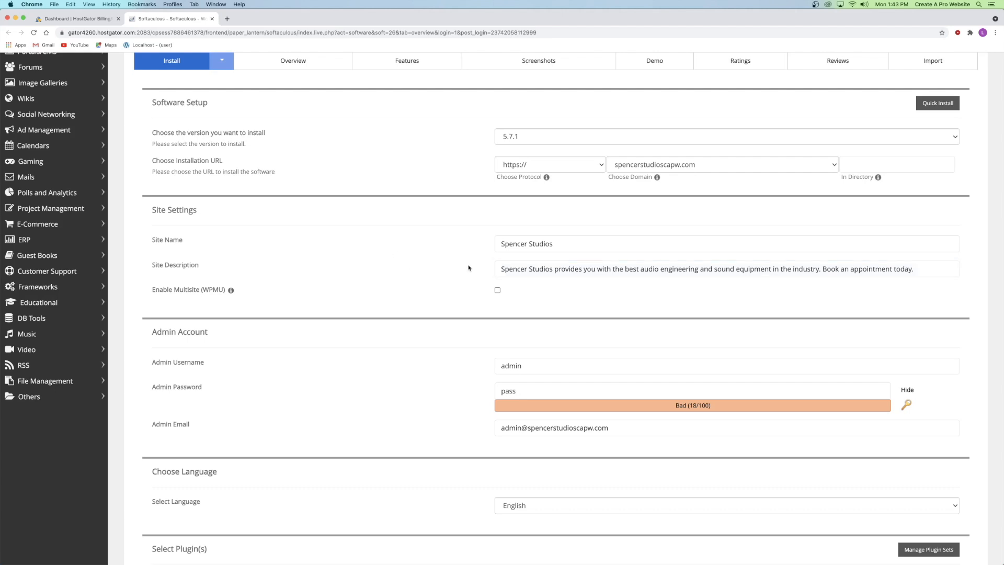
Step: Replace the default admin username in the Admin Account section with the site owner's first name
{"action": "scroll", "coordinate": [424, 276], "scroll_direction": "down", "scroll_amount": 5}
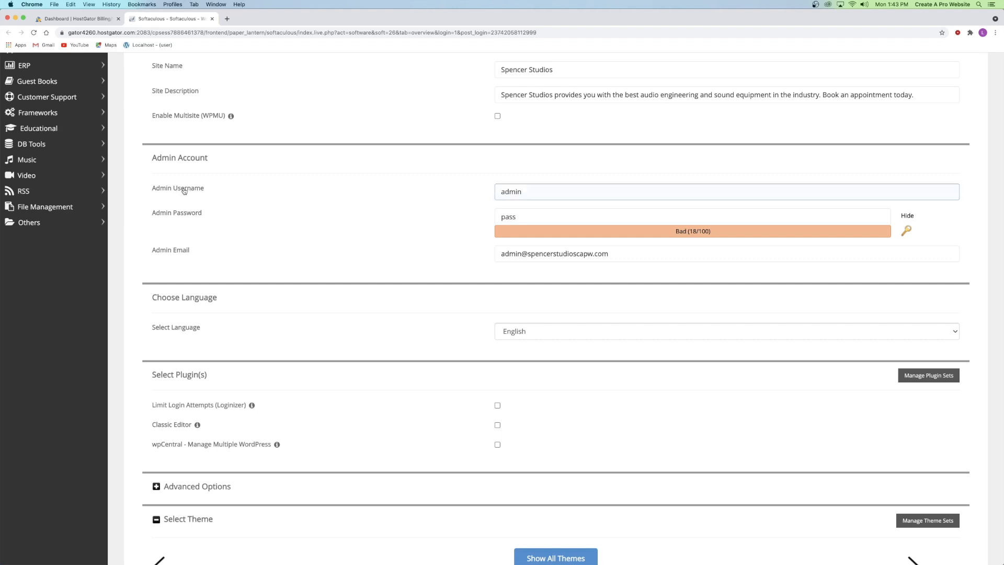
{"action": "double_click", "coordinate": [518, 192]}
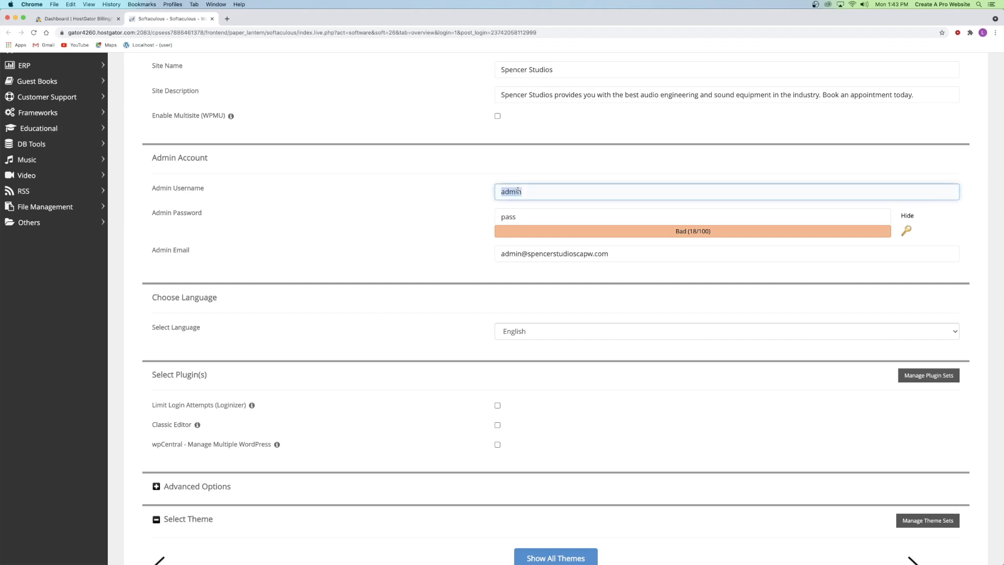
{"action": "type", "text": "levi"}
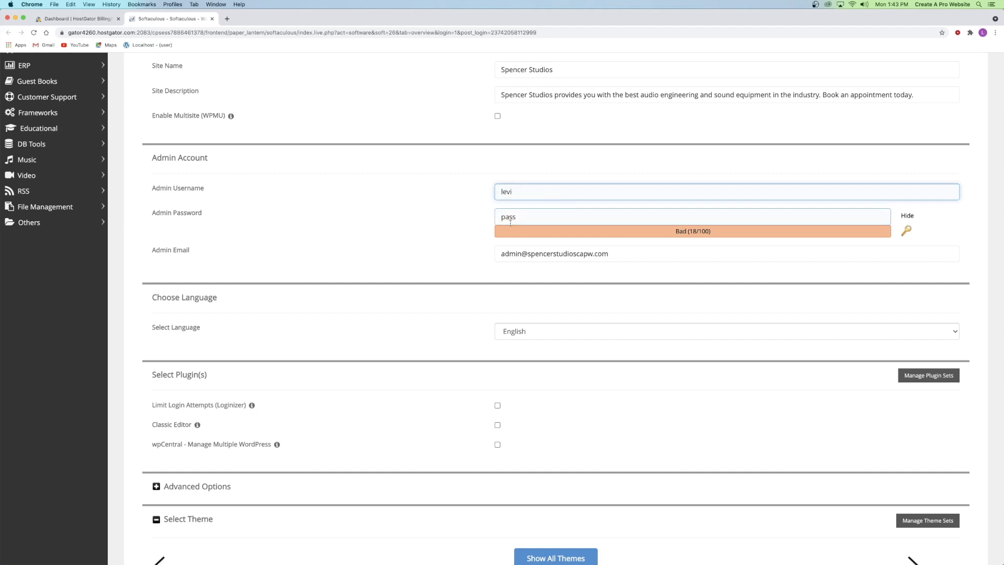
Step: Mask the admin password field and replace the default password with a strong one
{"action": "left_click", "coordinate": [907, 215]}
{"action": "left_click_drag", "start_coordinate": [544, 218], "coordinate": [467, 219]}
{"action": "key", "text": "BackSpace"}
{"action": "type", "text": "•••••••••"}
{"action": "triple_click", "coordinate": [453, 222]}
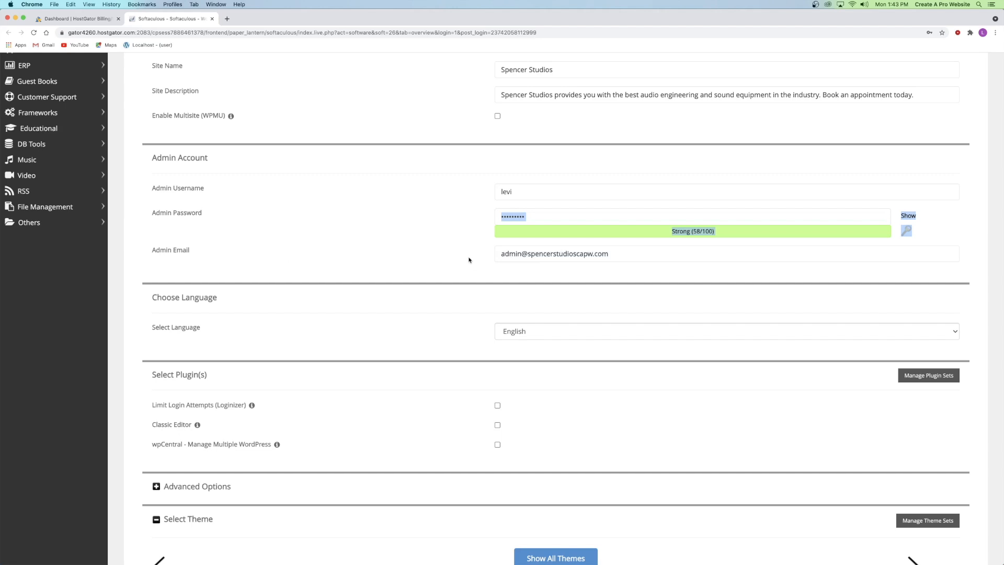
Step: Replace the default admin email with the site owner's own email address
{"action": "left_click", "coordinate": [523, 257]}
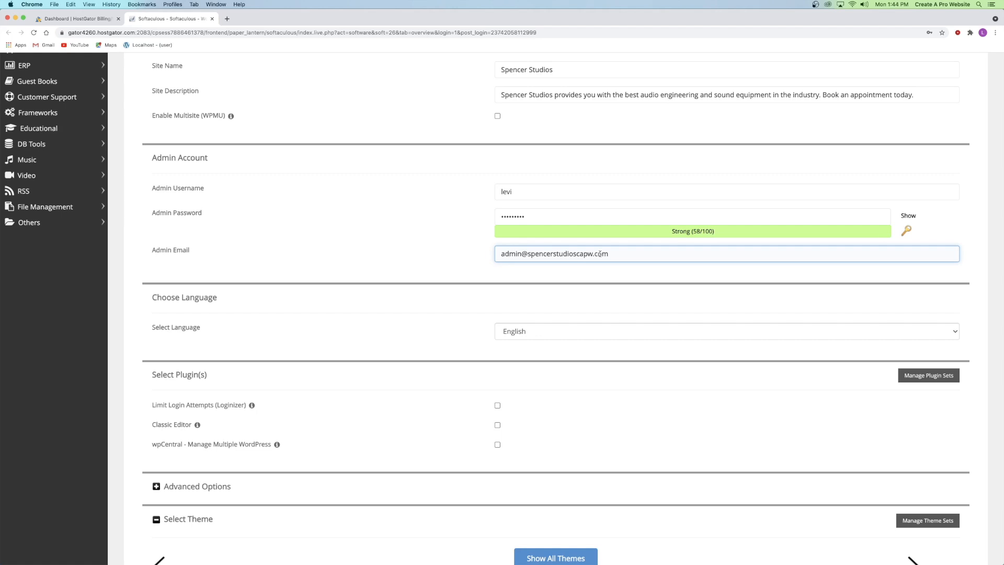
{"action": "key", "text": "super+a"}
{"action": "key", "text": "BackSpace"}
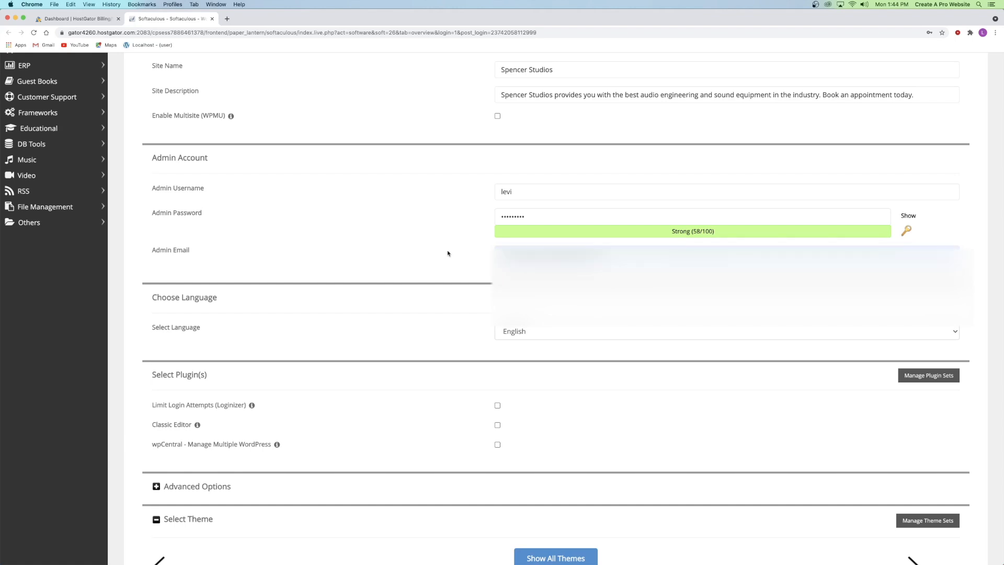
Step: Select English as the language for the WordPress installation
{"action": "scroll", "coordinate": [448, 252], "scroll_direction": "down", "scroll_amount": 5}
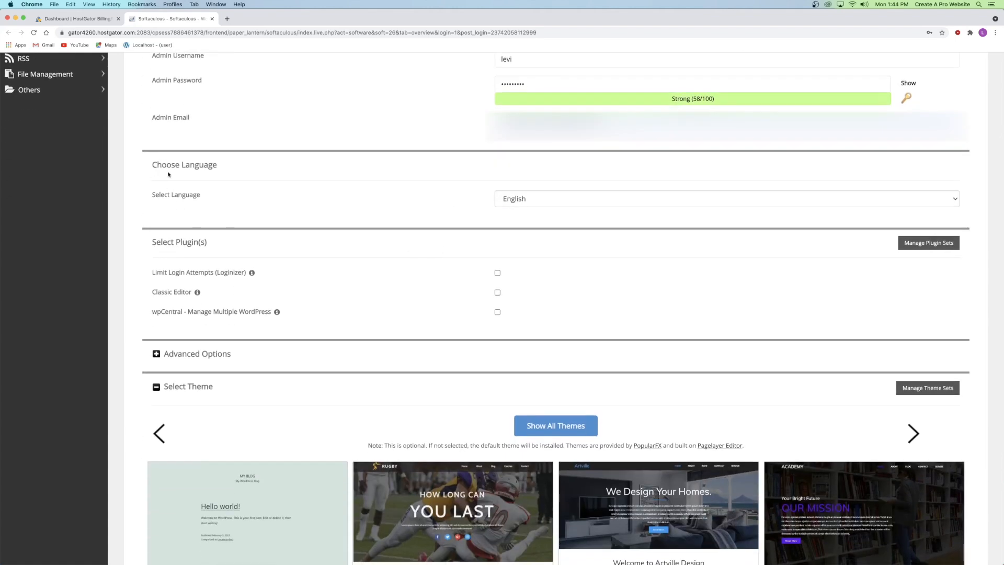
{"action": "left_click", "coordinate": [539, 202]}
{"action": "left_click", "coordinate": [509, 202]}
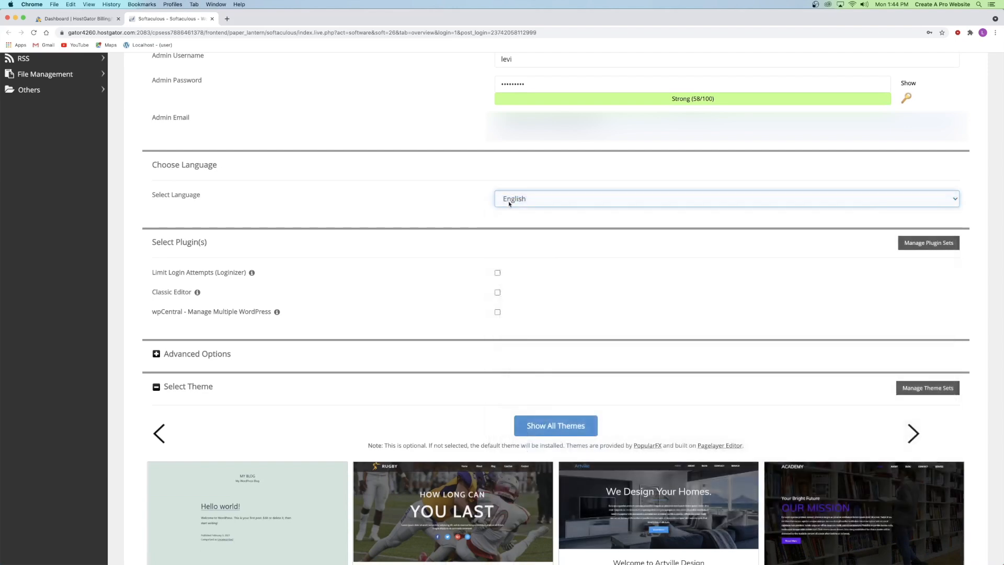
Step: Start the WordPress installation without choosing extra plugins or a theme, and dismiss the browser's offer to save the password
{"action": "scroll", "coordinate": [307, 213], "scroll_direction": "down", "scroll_amount": 3}
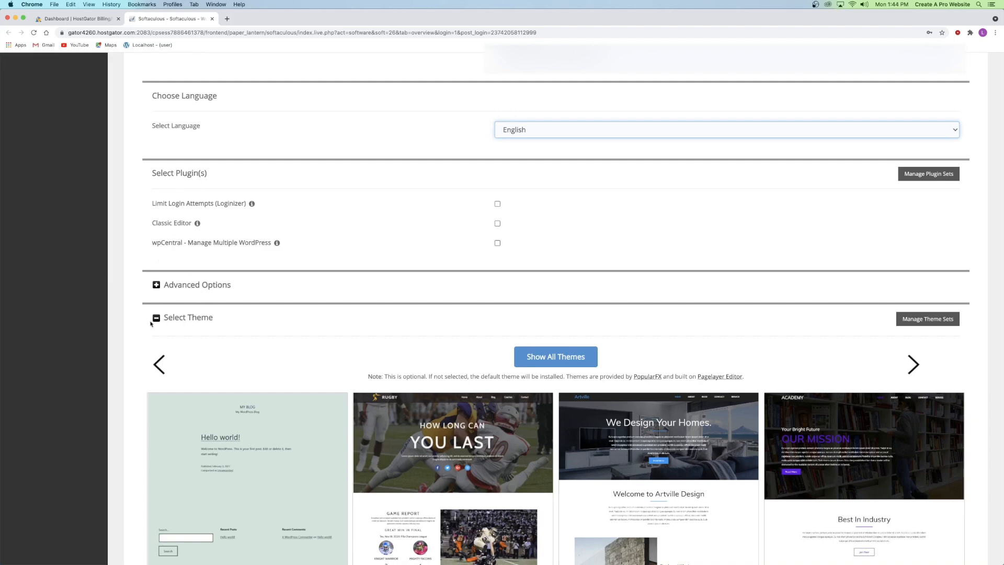
{"action": "scroll", "coordinate": [297, 292], "scroll_direction": "down", "scroll_amount": 3}
{"action": "scroll", "coordinate": [297, 293], "scroll_direction": "down", "scroll_amount": 5}
{"action": "scroll", "coordinate": [297, 293], "scroll_direction": "up", "scroll_amount": 7}
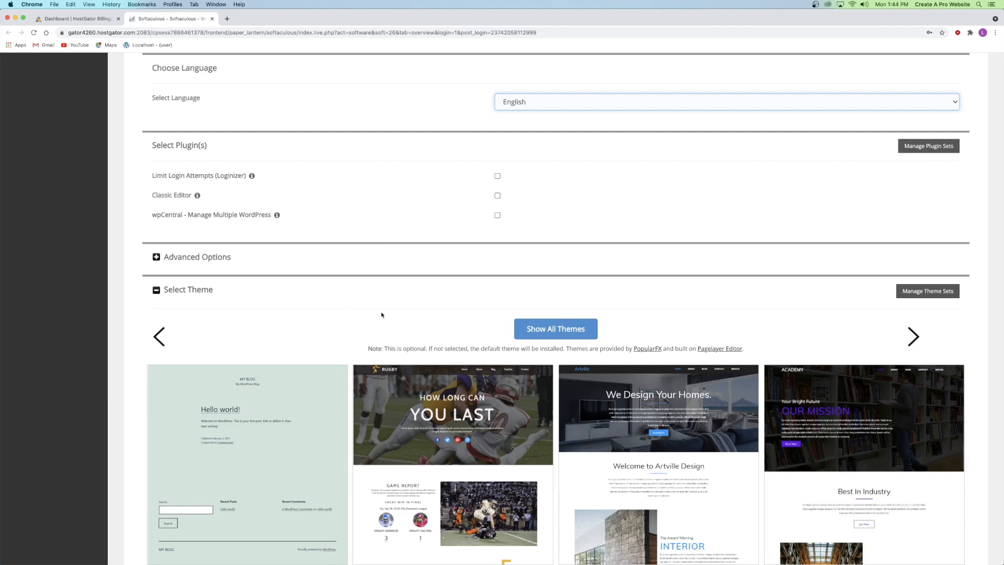
{"action": "scroll", "coordinate": [456, 262], "scroll_direction": "down", "scroll_amount": 5}
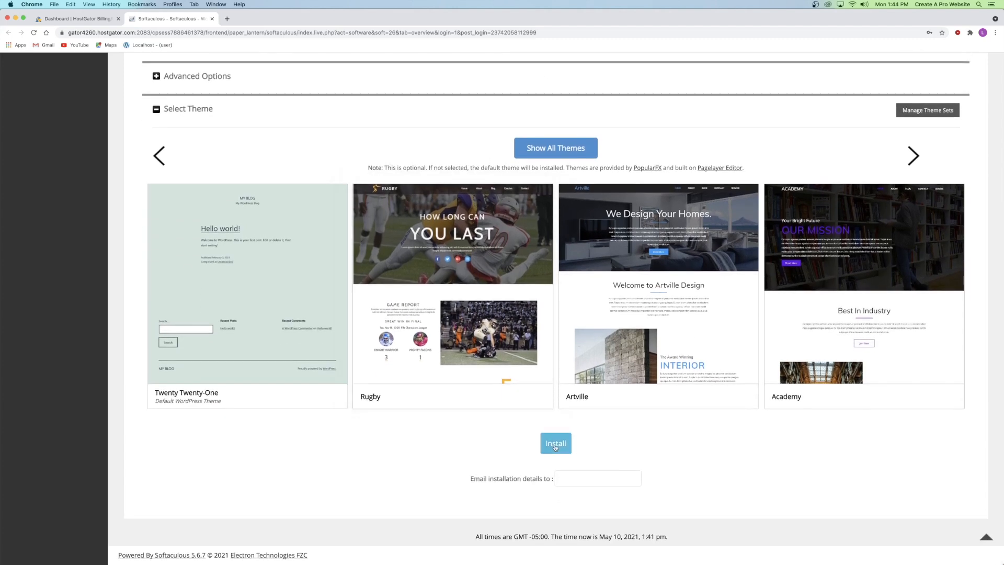
{"action": "left_click", "coordinate": [555, 446]}
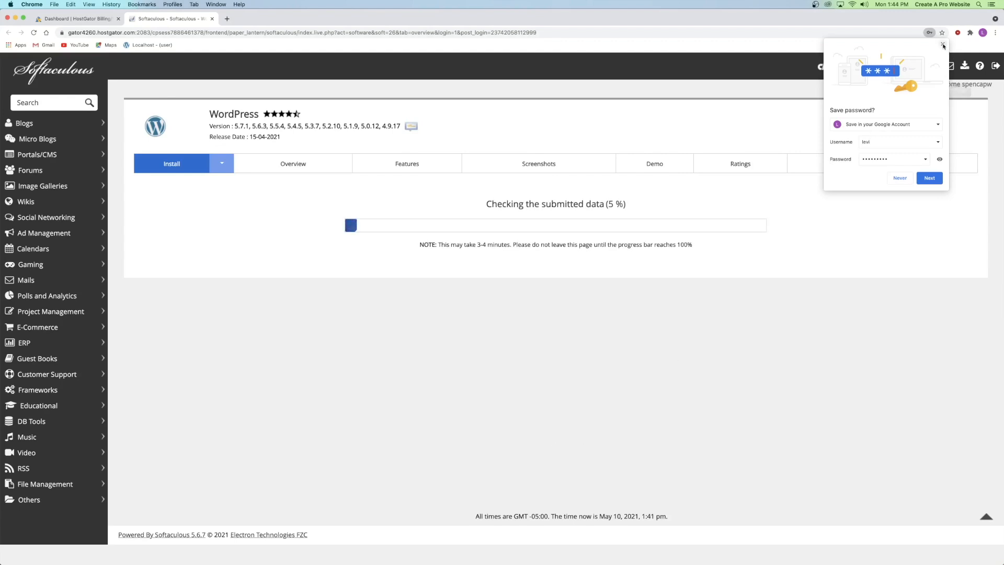
{"action": "left_click", "coordinate": [865, 197]}
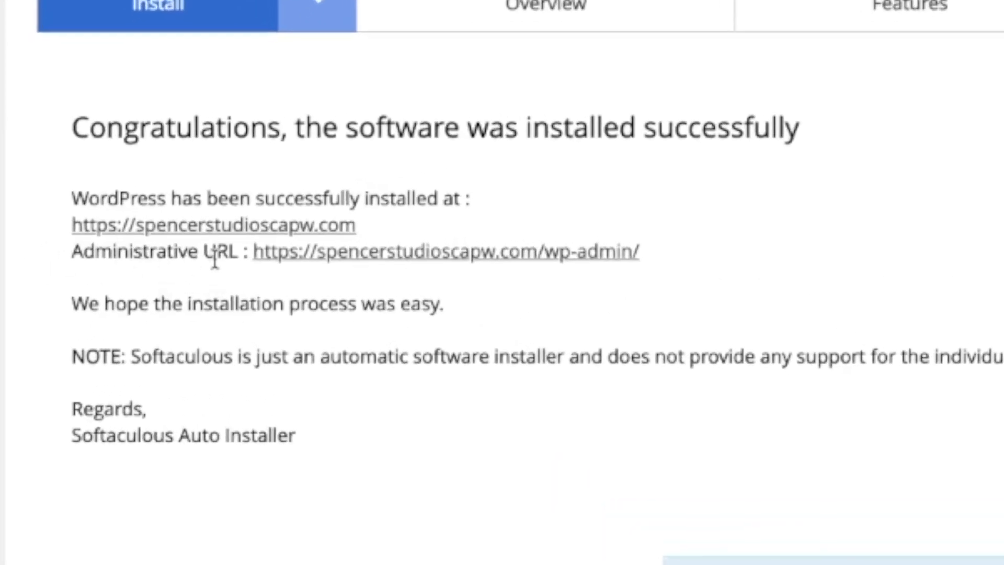
{"action": "right_click", "coordinate": [479, 253]}
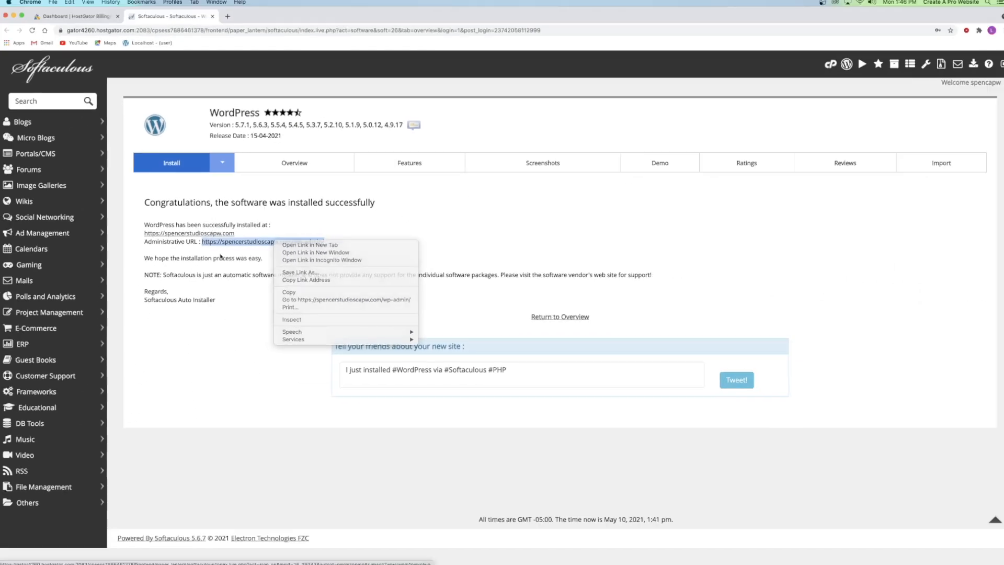
{"action": "left_click", "coordinate": [220, 256]}
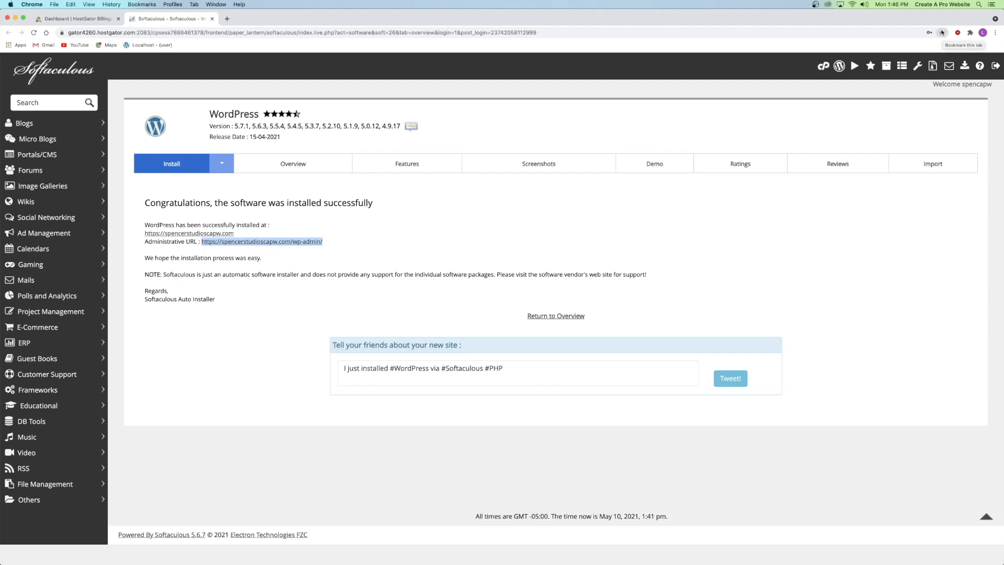
{"action": "left_click", "coordinate": [256, 258]}
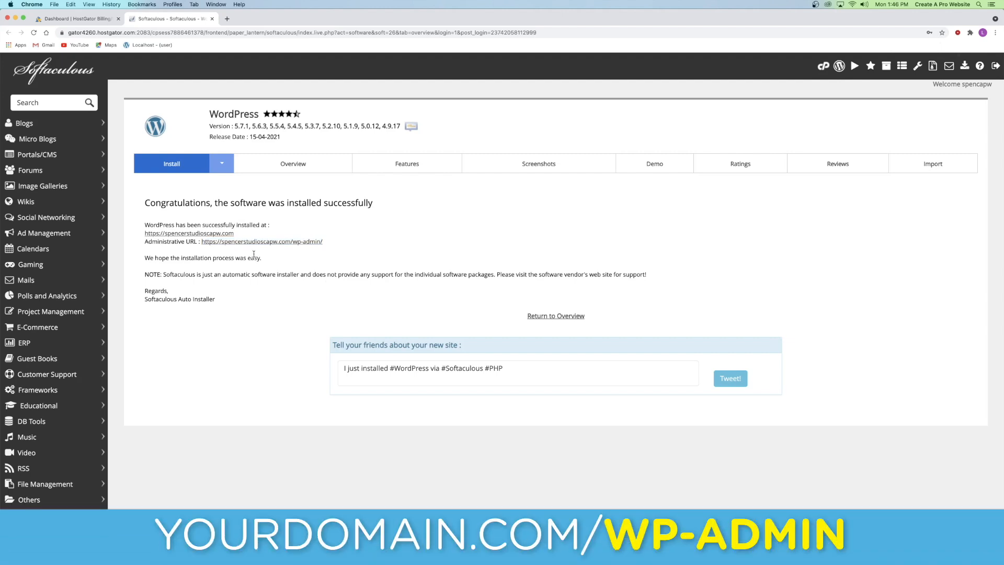